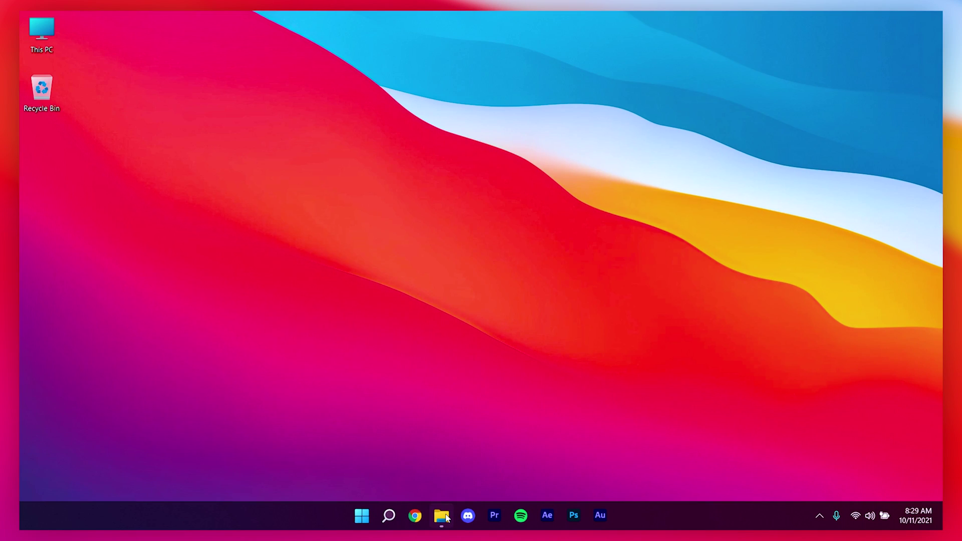
Step: Read Acer (C:)'s free space in This PC: 284 GB free of 475 GB
click(442, 516)
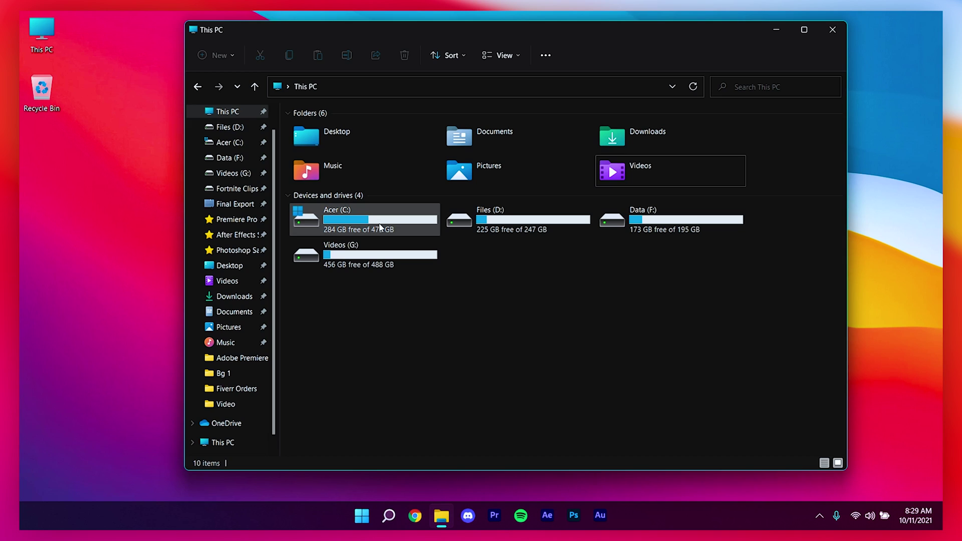
mouse_move(380, 228)
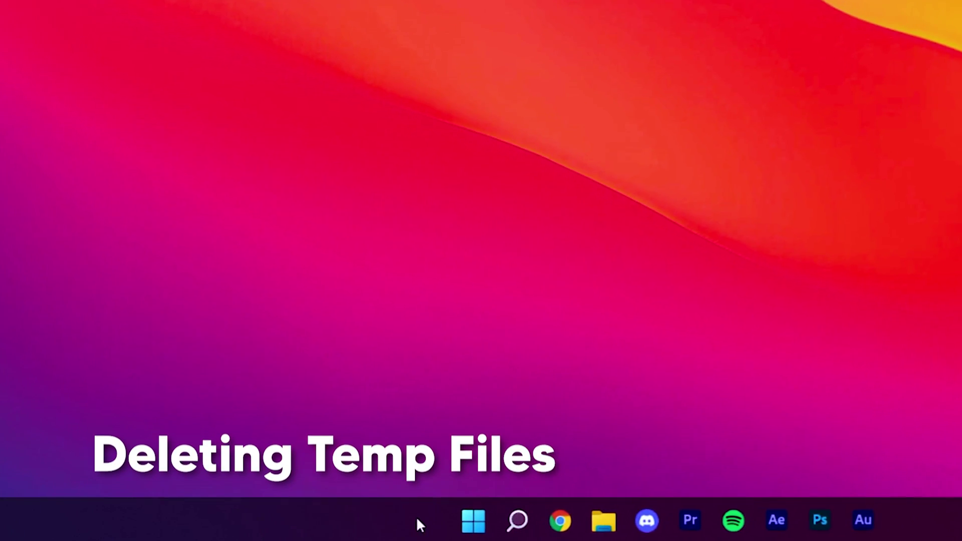
Step: Open the user Temp folder (%temp%) through the Run box
right_click(473, 521)
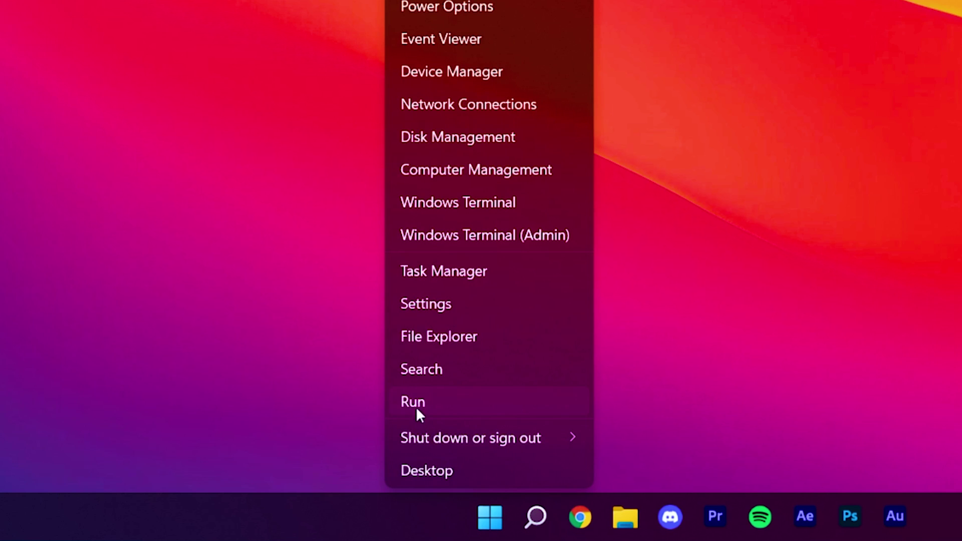
click(417, 407)
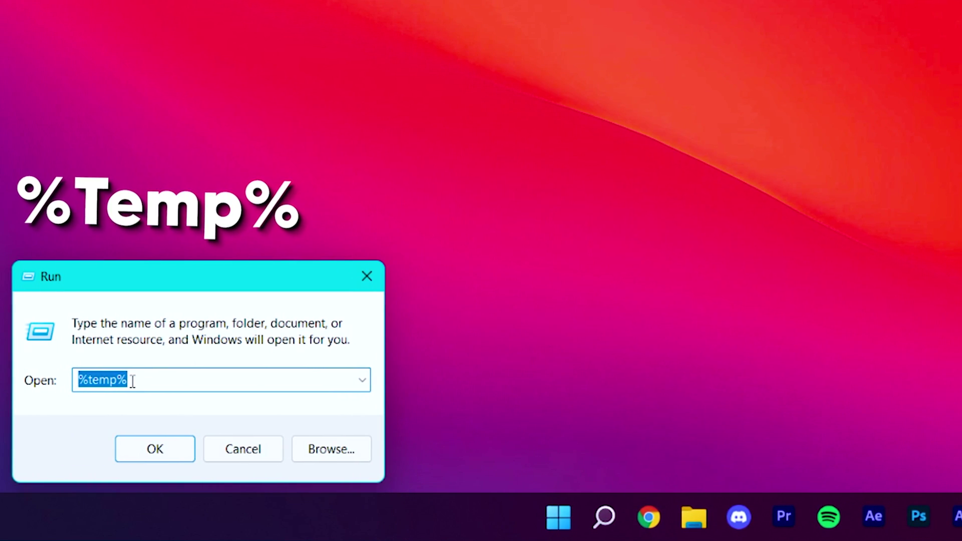
click(146, 450)
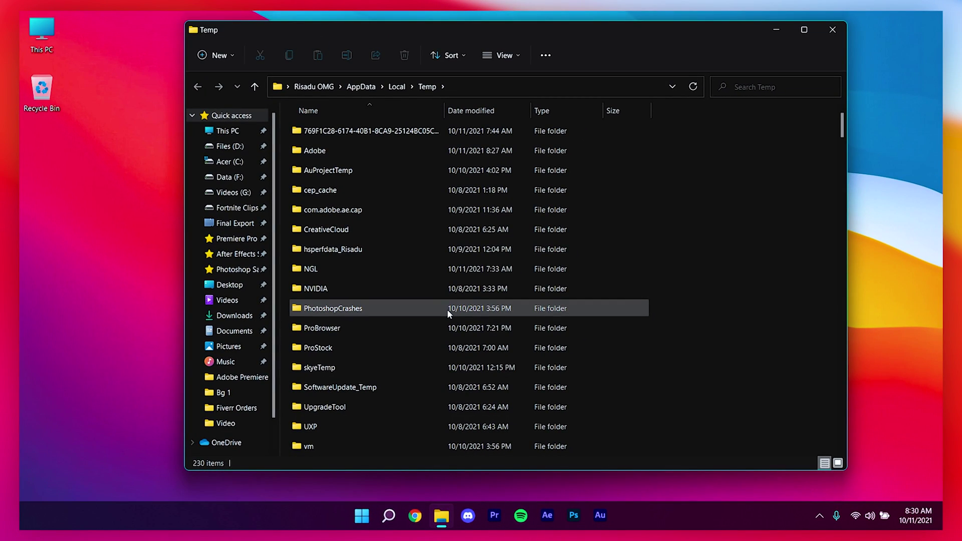
Step: Delete all Temp items, skipping every in-use item, leaving 10, and close the window
key(ctrl+a)
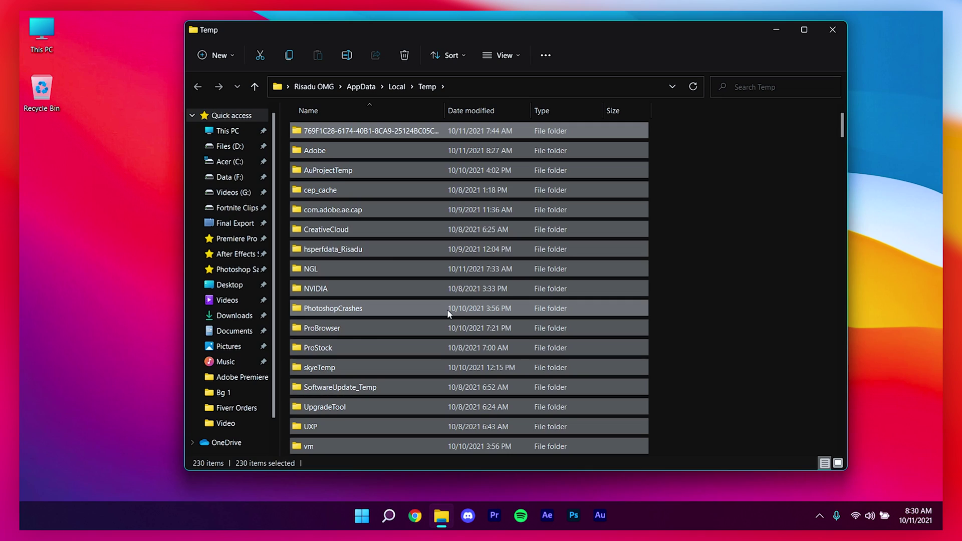
key(Delete)
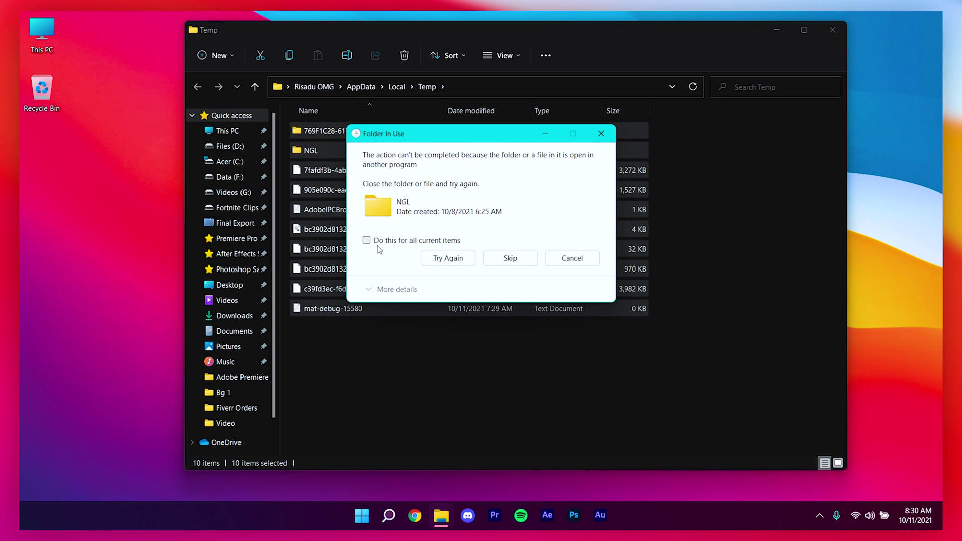
click(374, 241)
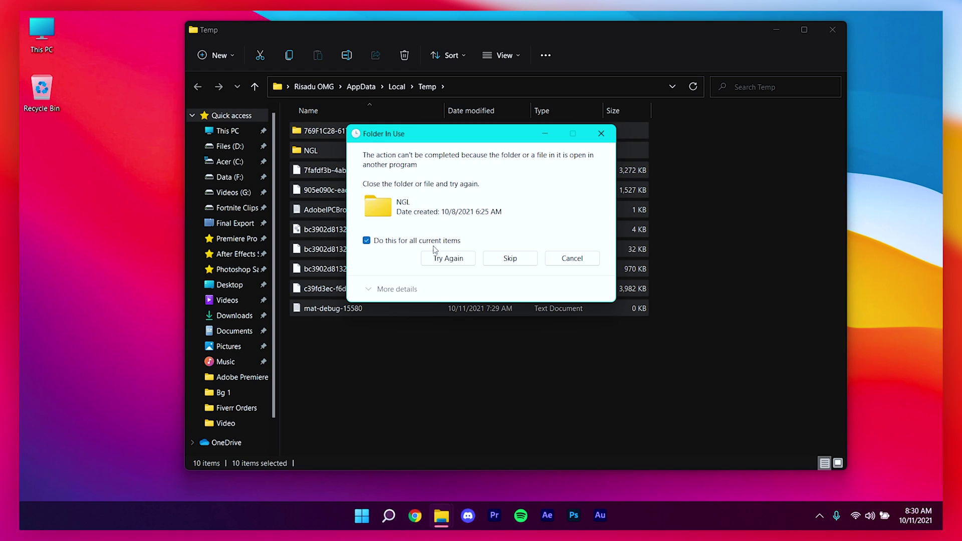
click(510, 257)
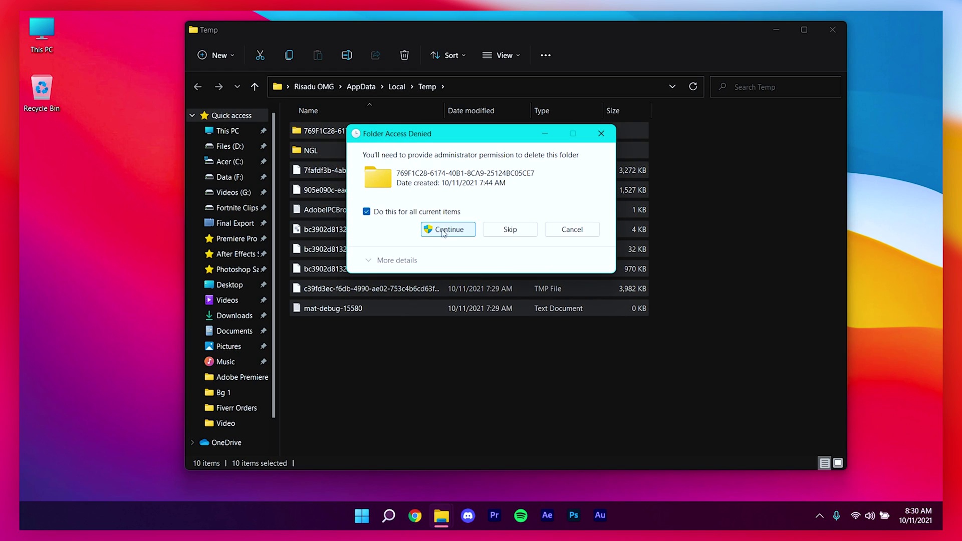
click(444, 231)
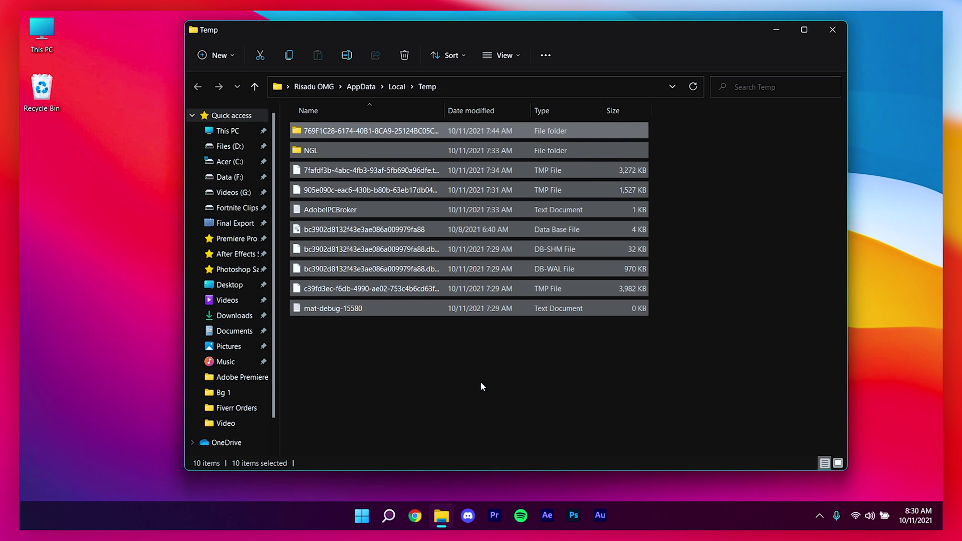
click(481, 384)
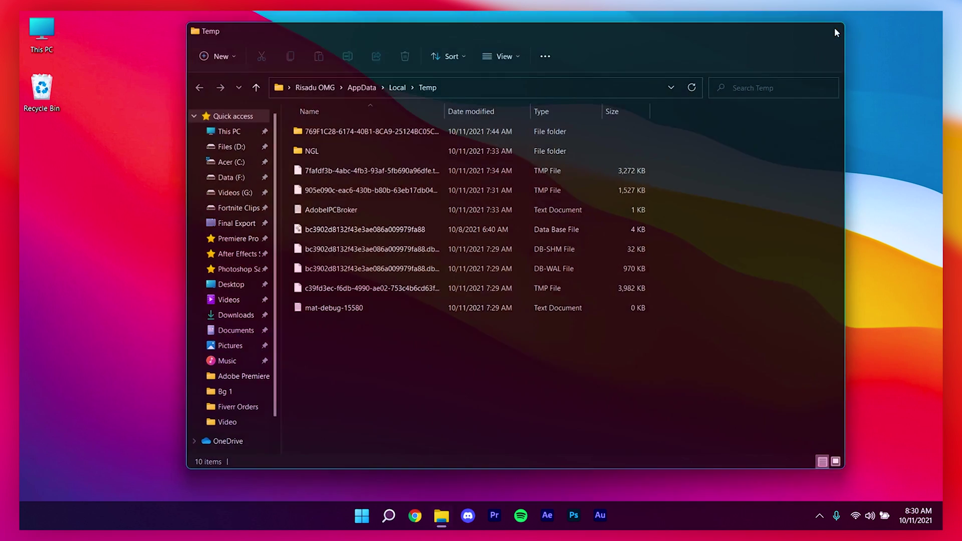
click(834, 30)
Step: Open C:\Windows\Temp via Run 'temp' and delete its 67 items, skipping the two in use
key(super+r)
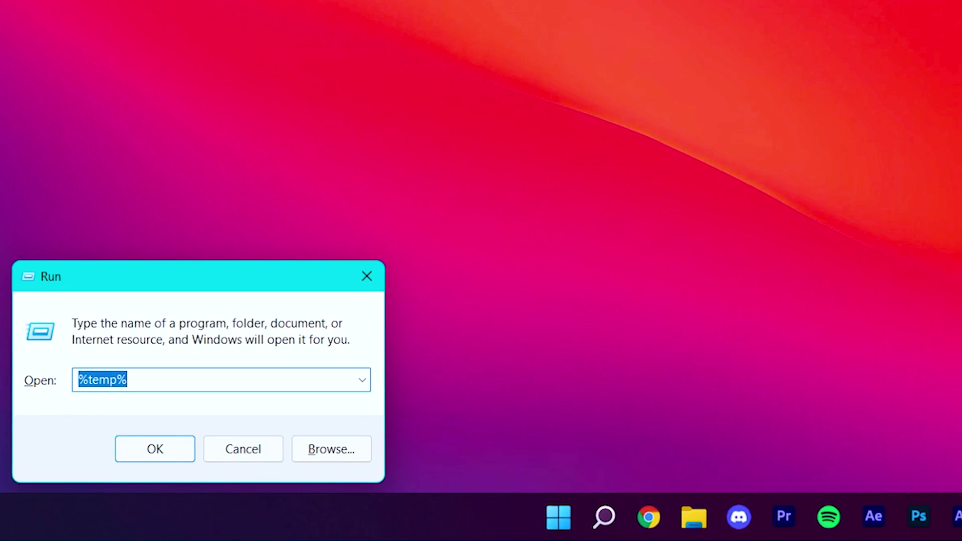
text(temp)
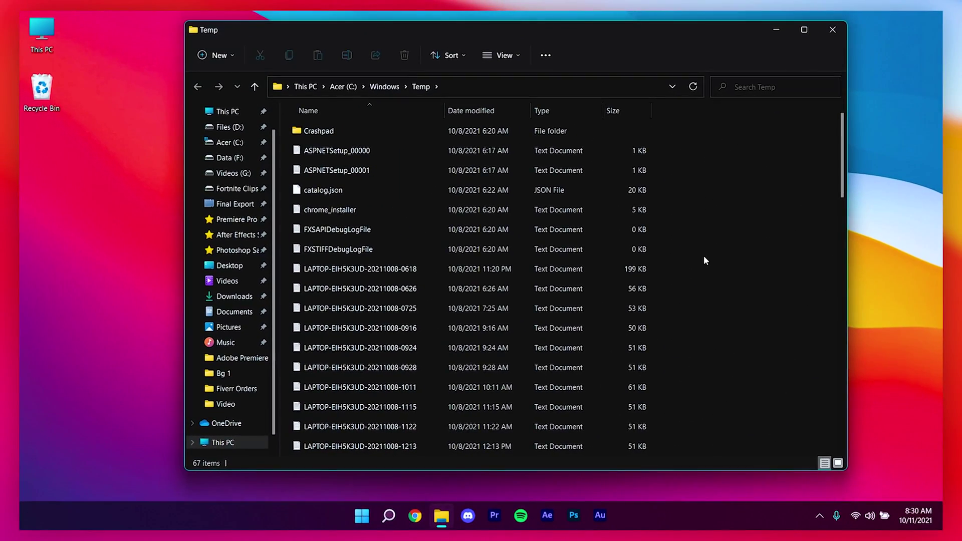
key(ctrl+a)
key(Delete)
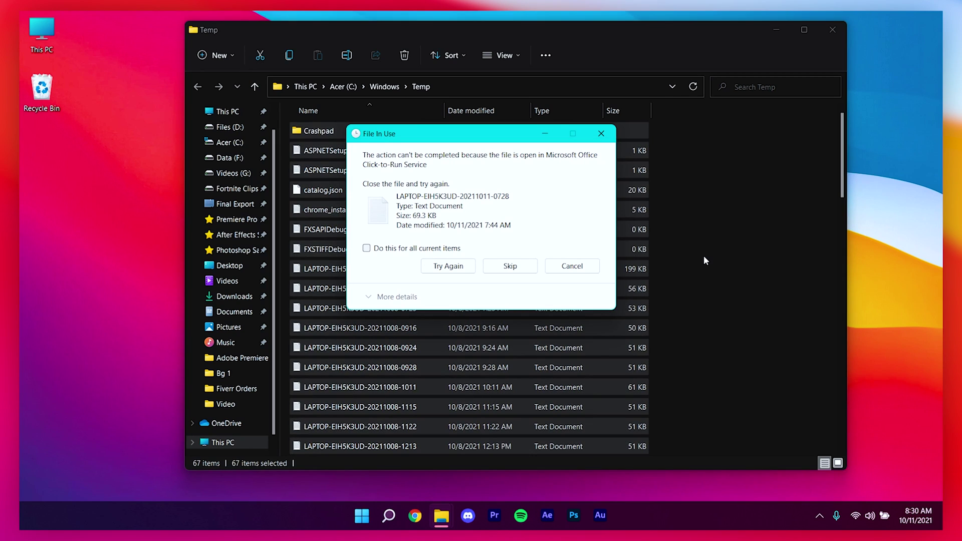
click(367, 248)
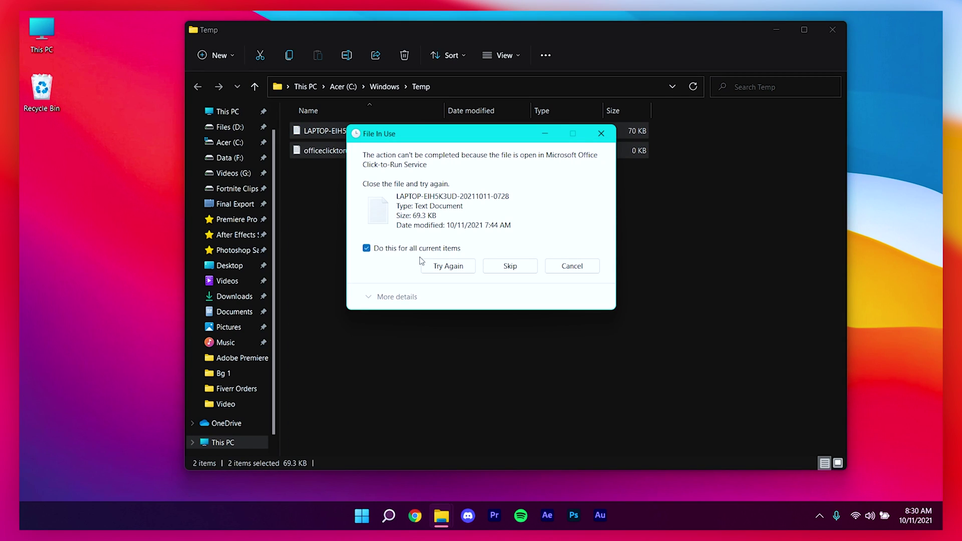
click(516, 269)
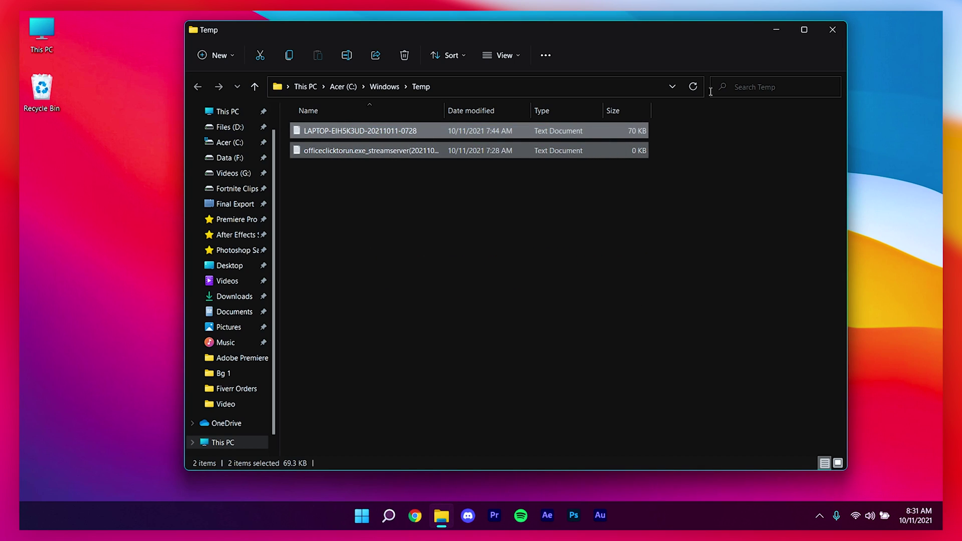
click(840, 32)
key(super+r)
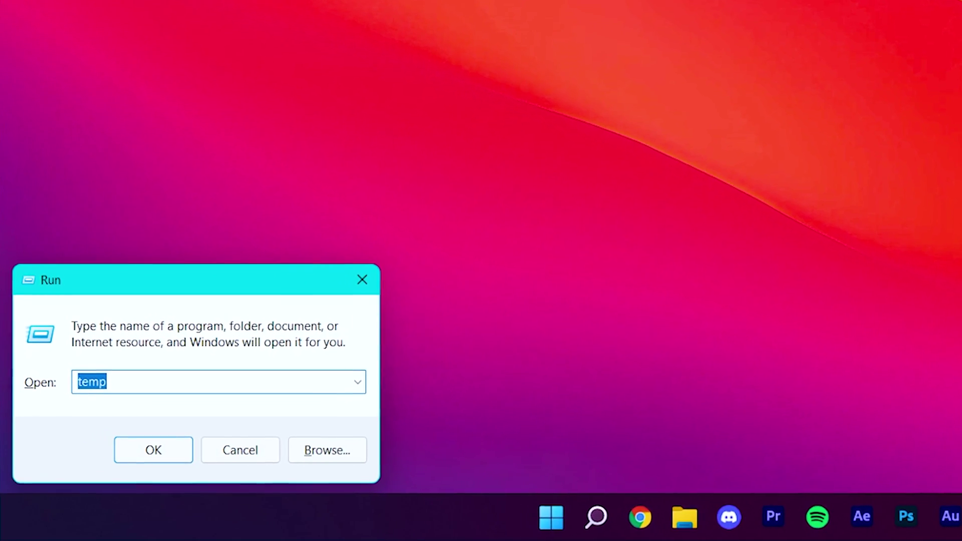
Step: Delete all 399 Prefetch files, skipping the in-use PfPre_1898ceea.mkd, then close the folder
text(prefetch)
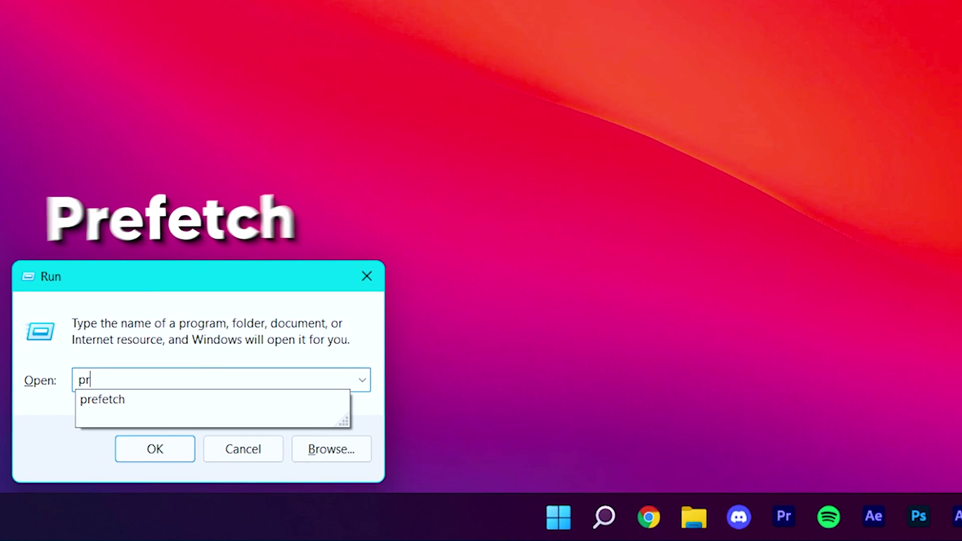
key(Return)
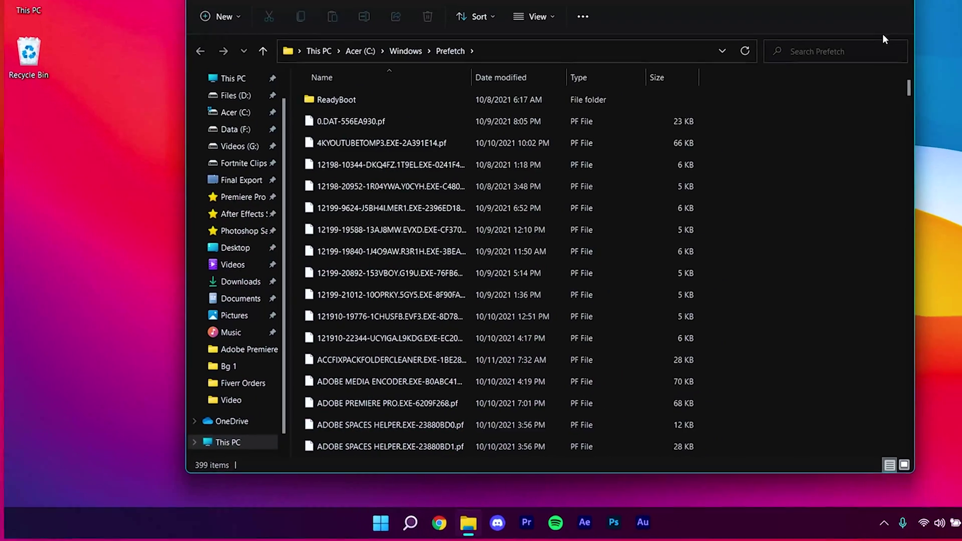
key(ctrl+a)
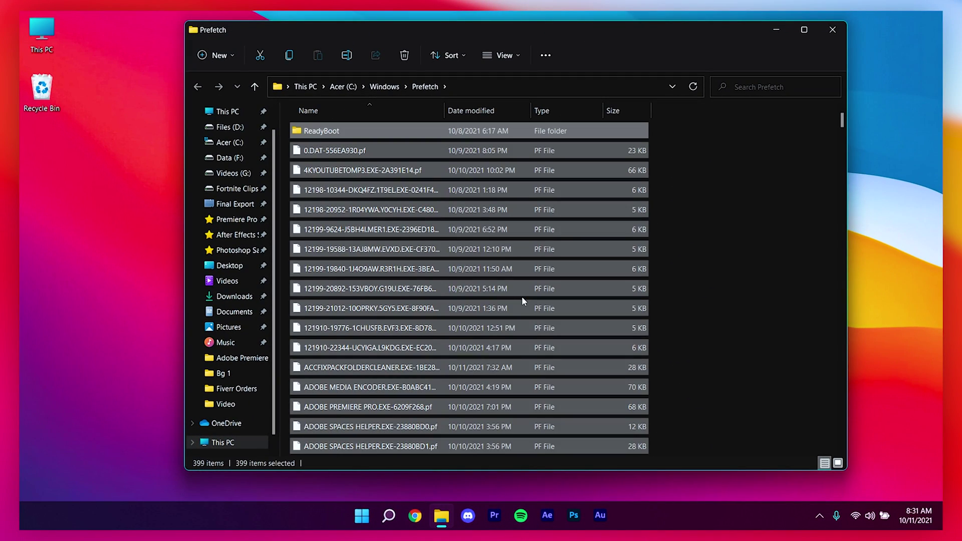
key(Delete)
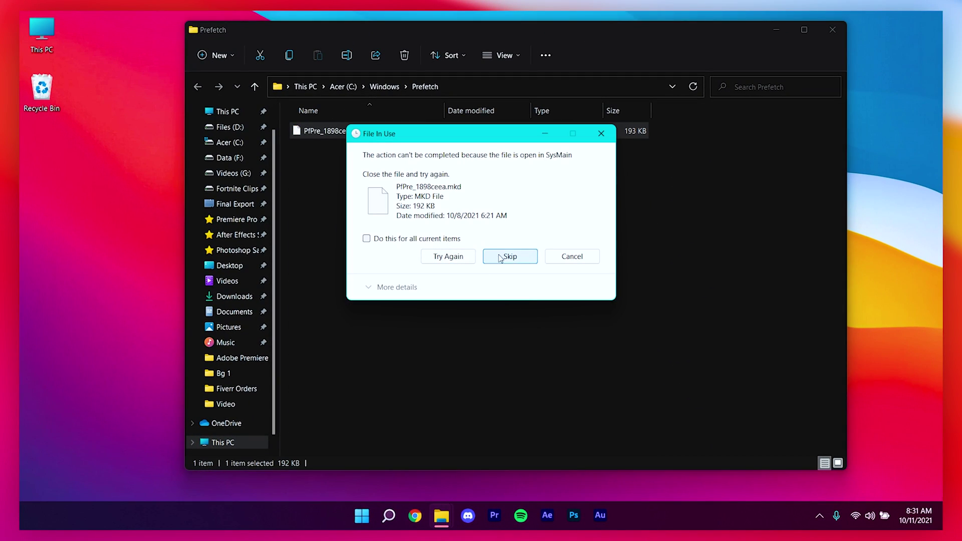
click(510, 257)
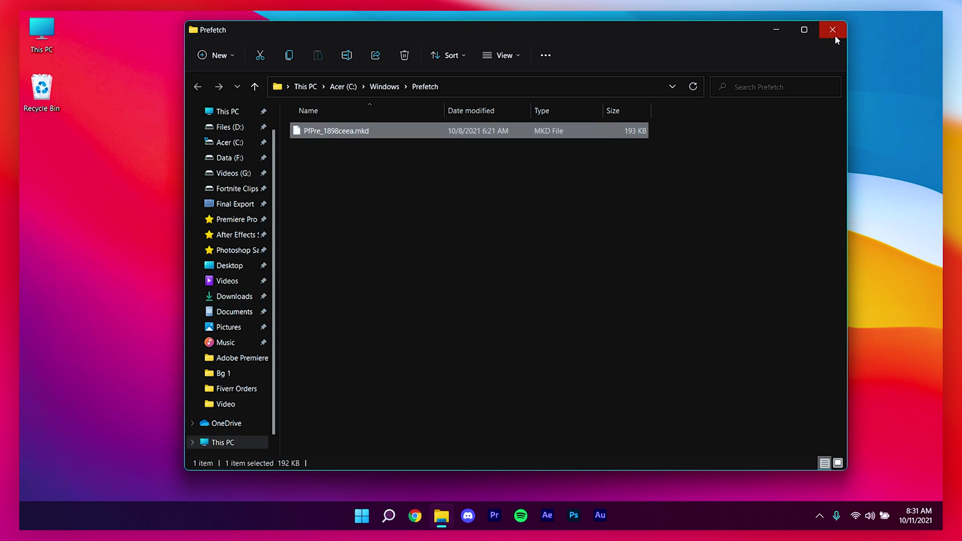
click(835, 36)
Step: Open Acer (C:) Properties from This PC and launch Disk Cleanup, offering up to 2.65 GB
double_click(42, 31)
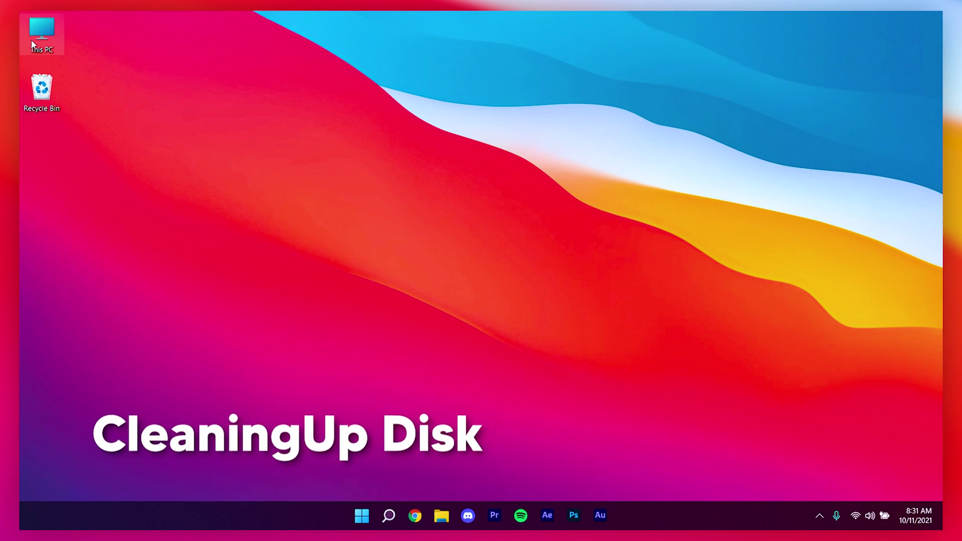
click(349, 215)
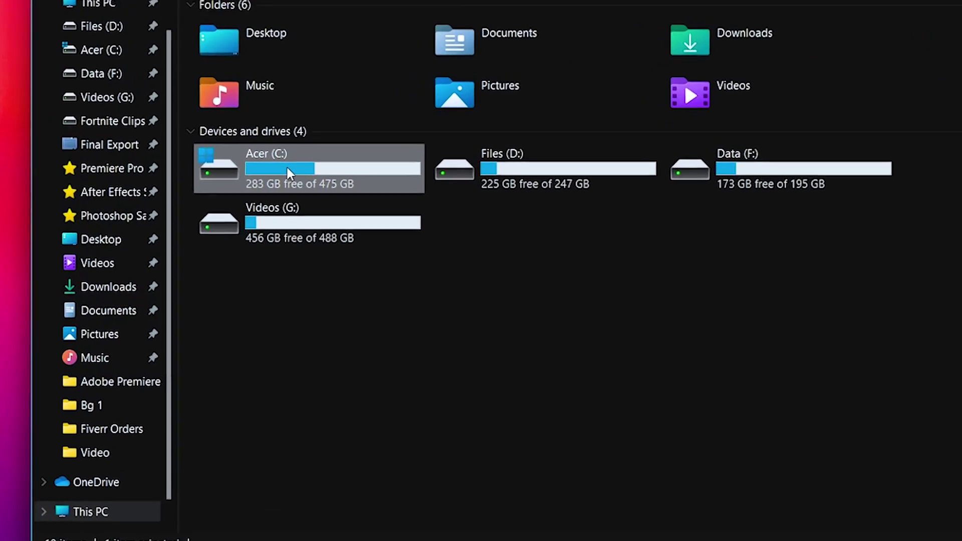
right_click(287, 167)
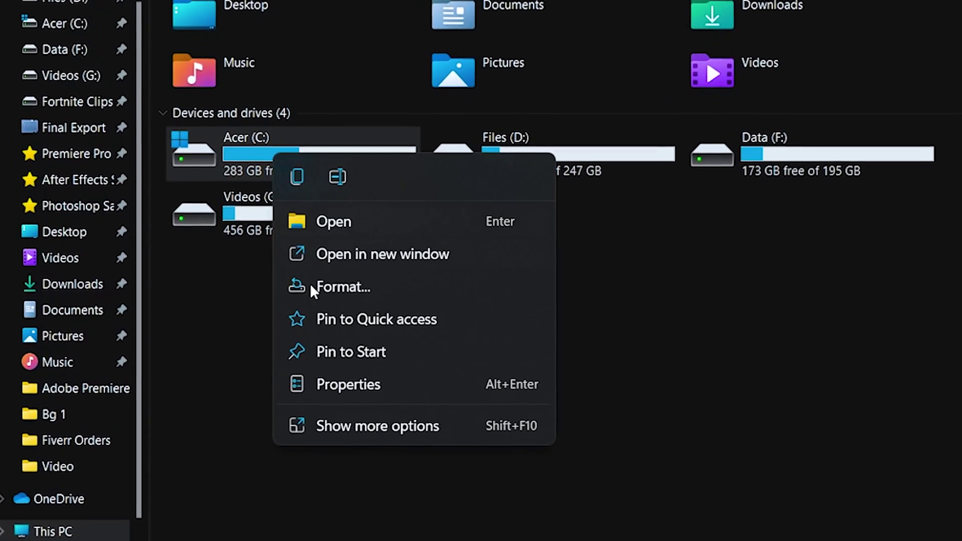
click(340, 382)
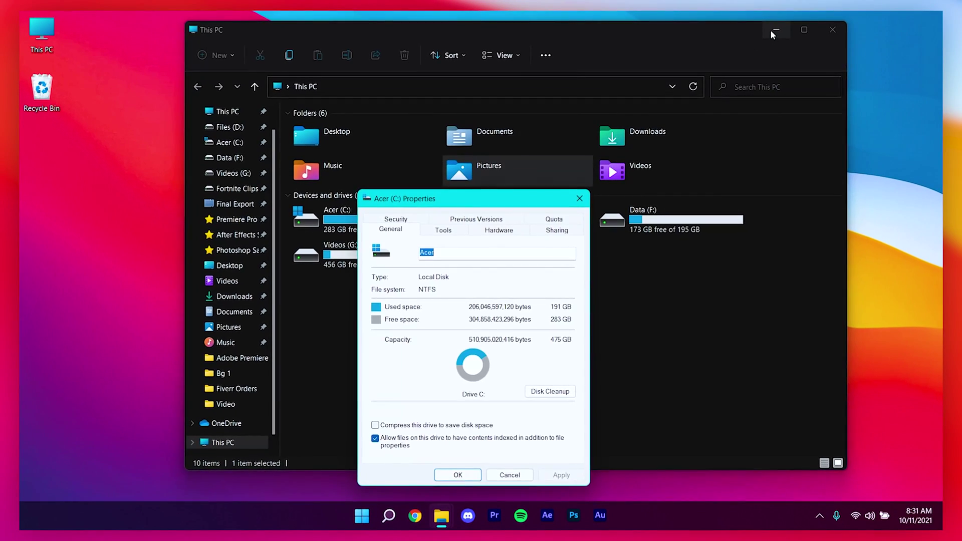
click(771, 29)
drag(441, 199, 446, 133)
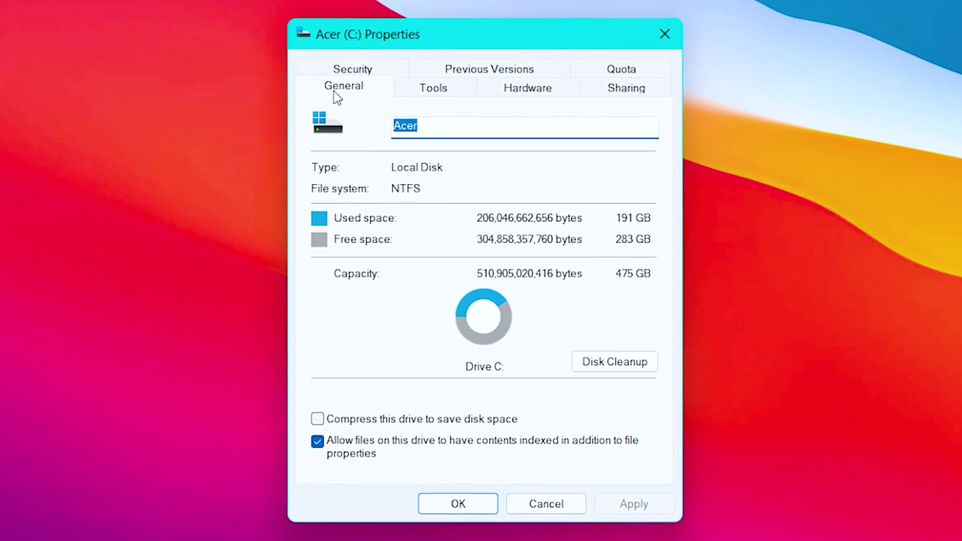
click(618, 368)
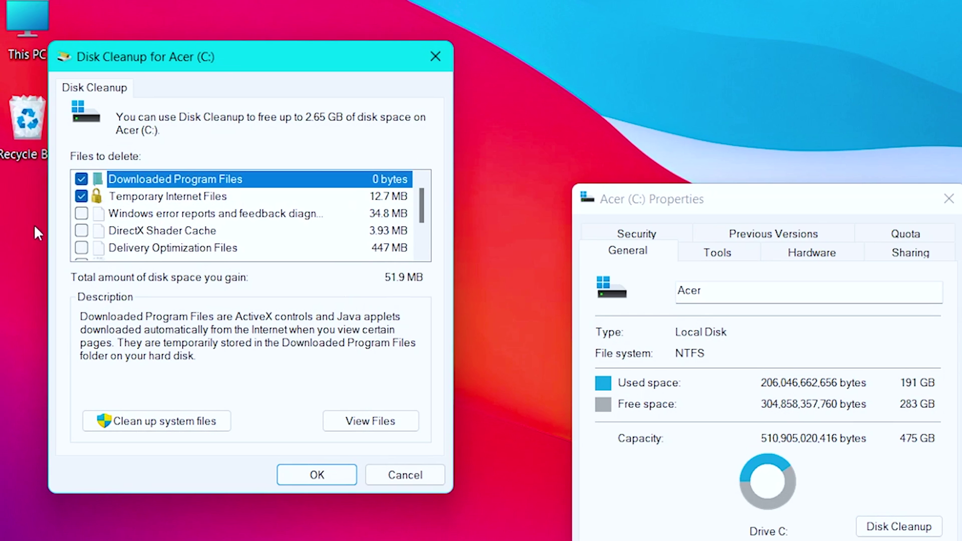
Step: Tick Delivery Optimization, error reports, DirectX Shader Cache, Recycle Bin and Temporary files, then rescan system files
scroll(63, 198, down, 1)
click(63, 188)
scroll(83, 194, up, 1)
click(82, 213)
click(81, 231)
scroll(83, 231, down, 1)
click(81, 213)
click(82, 231)
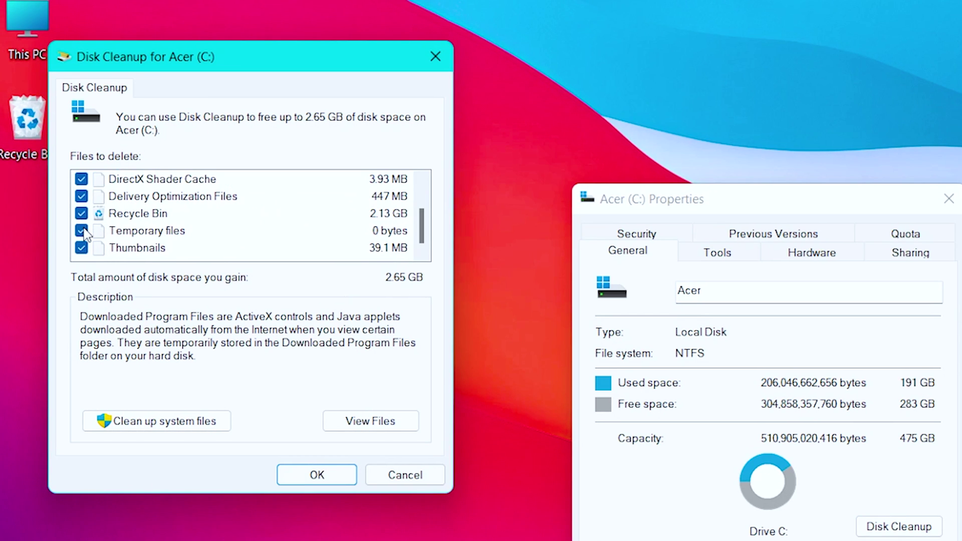
click(170, 422)
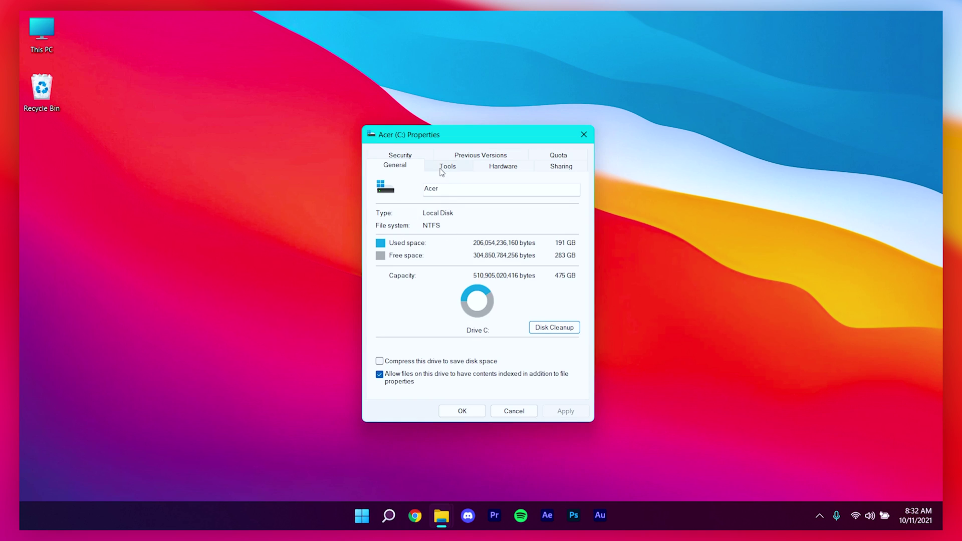
click(442, 172)
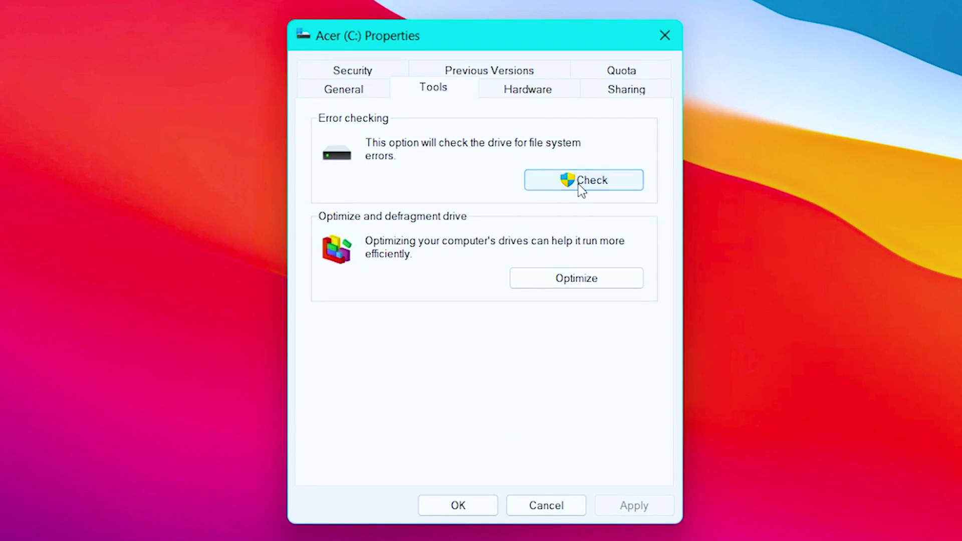
Step: Scan Acer (C:) with error checking and close the no-errors result
click(579, 184)
click(333, 241)
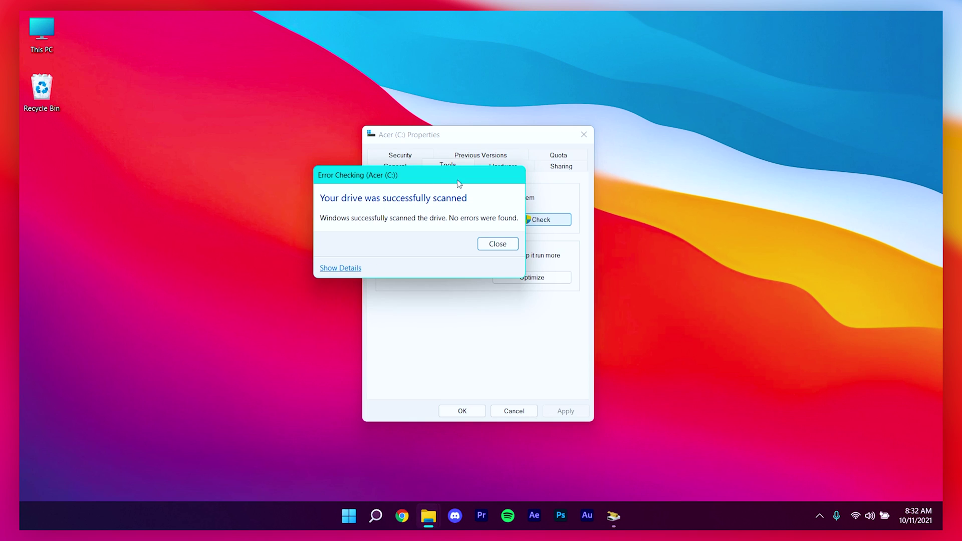
click(495, 246)
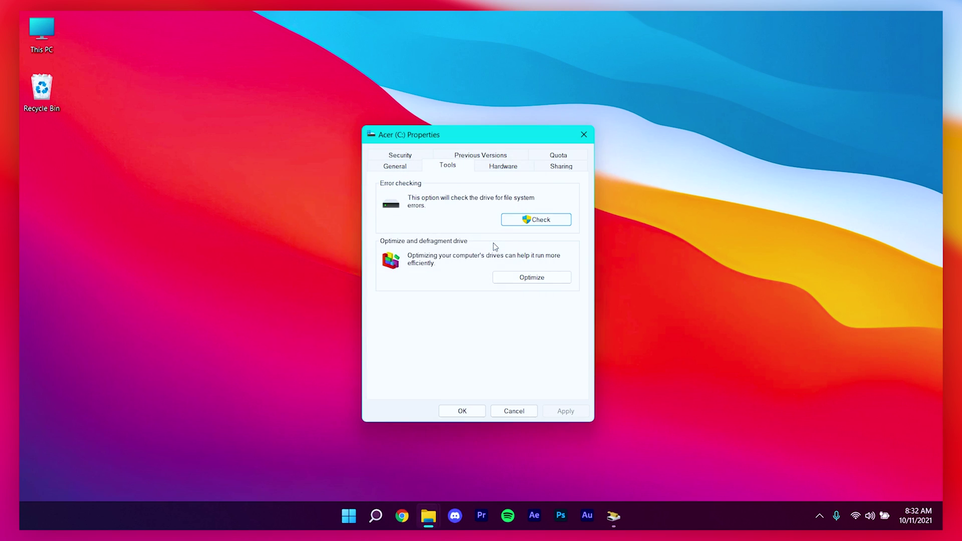
Step: Close the drive properties and open Settings > System > Storage for Acer (C:)
click(583, 135)
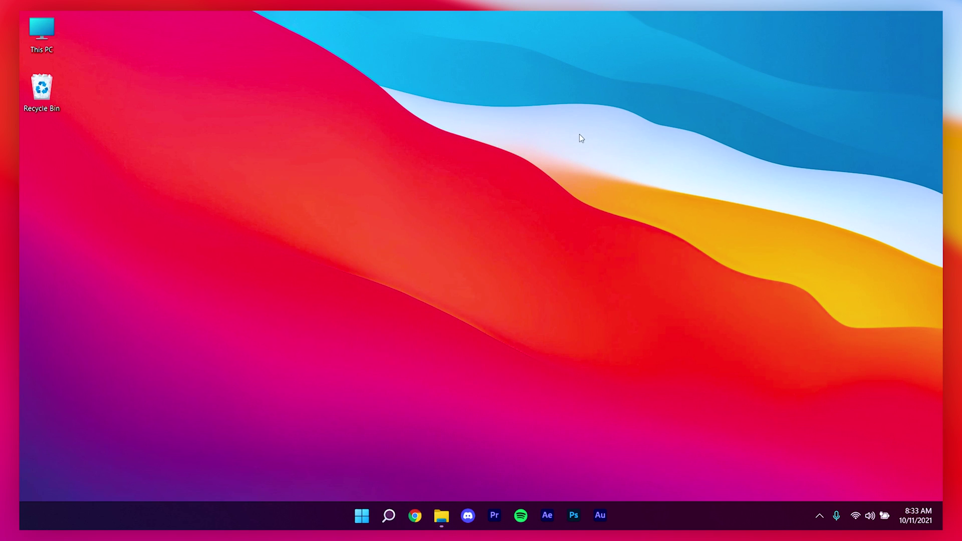
key(super)
text(se)
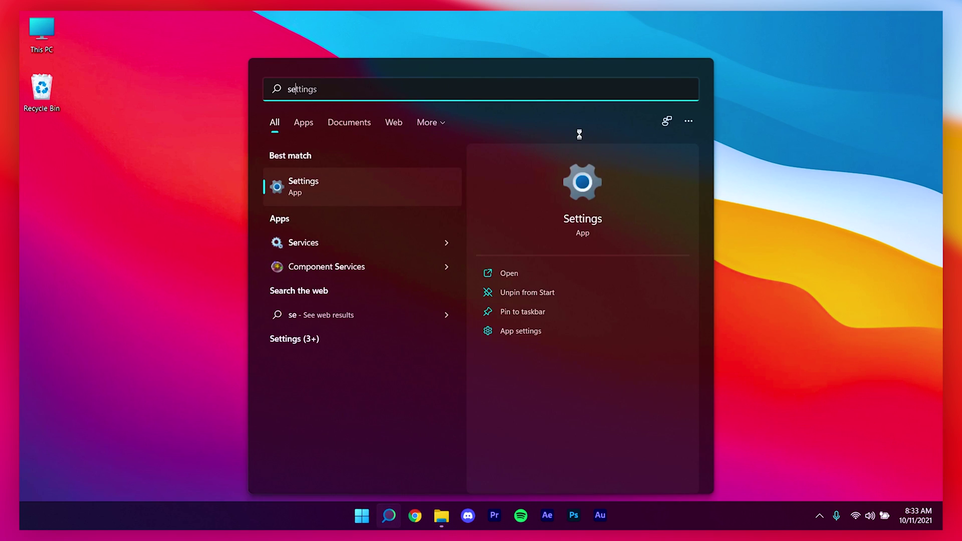
key(Return)
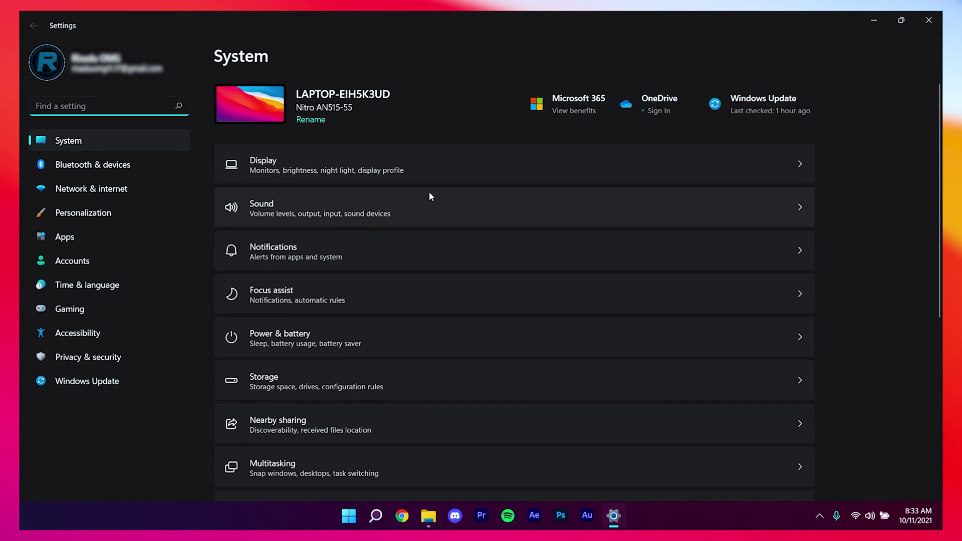
scroll(255, 404, down, 3)
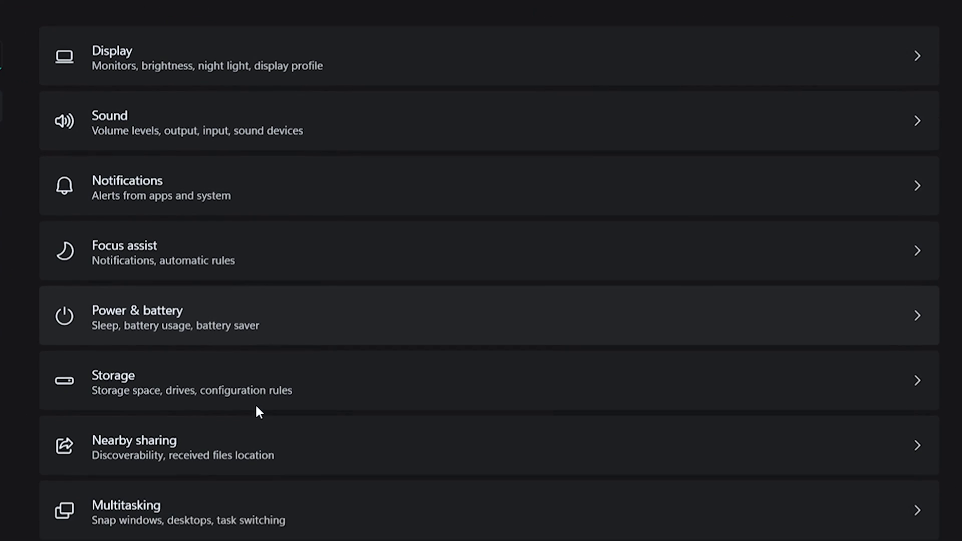
click(173, 380)
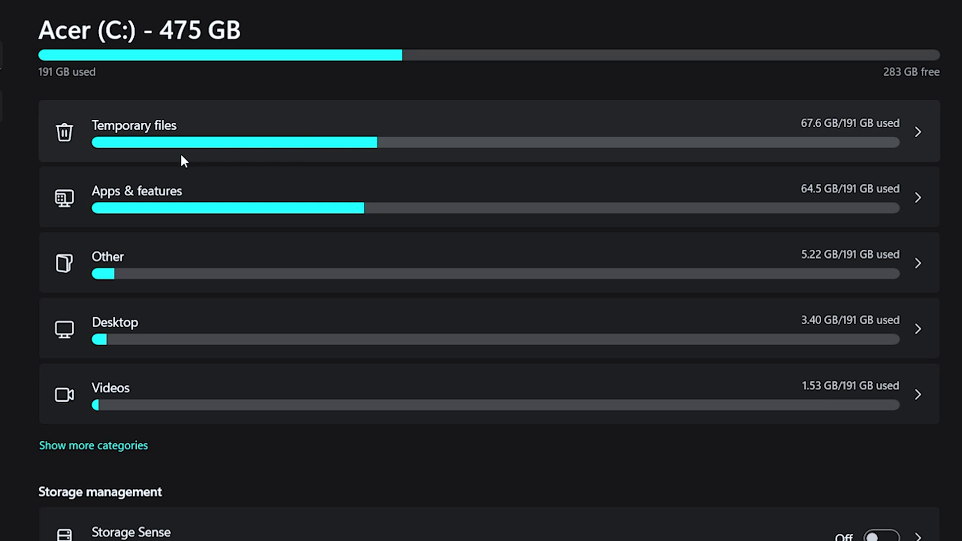
Step: In Temporary files, tick Previous Windows installation(s) and Recycle Bin
click(278, 149)
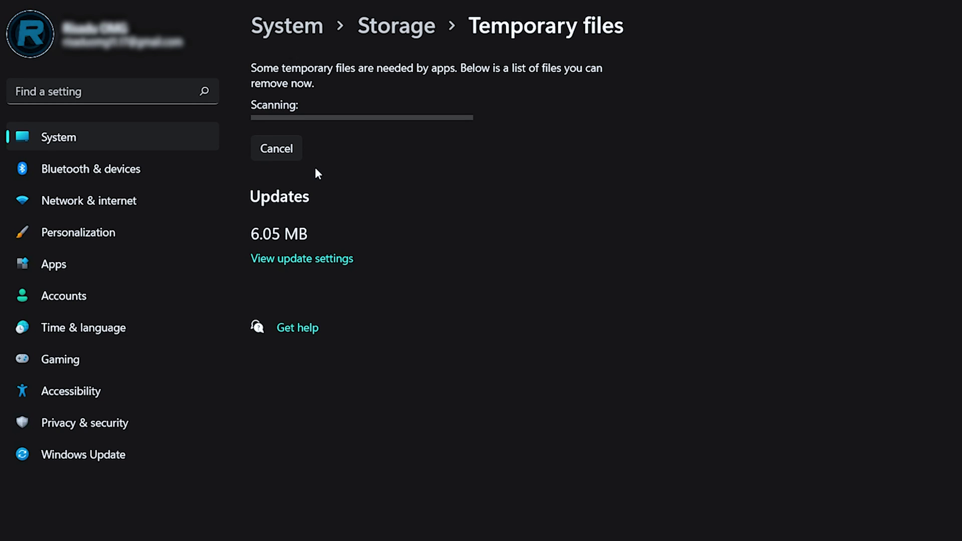
scroll(486, 242, down, 5)
scroll(341, 321, up, 5)
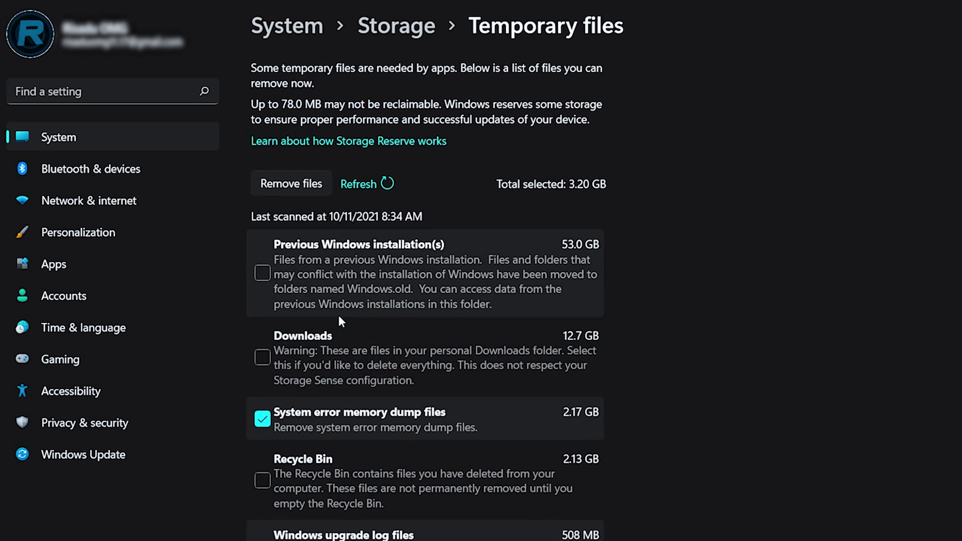
click(262, 275)
scroll(397, 405, down, 2)
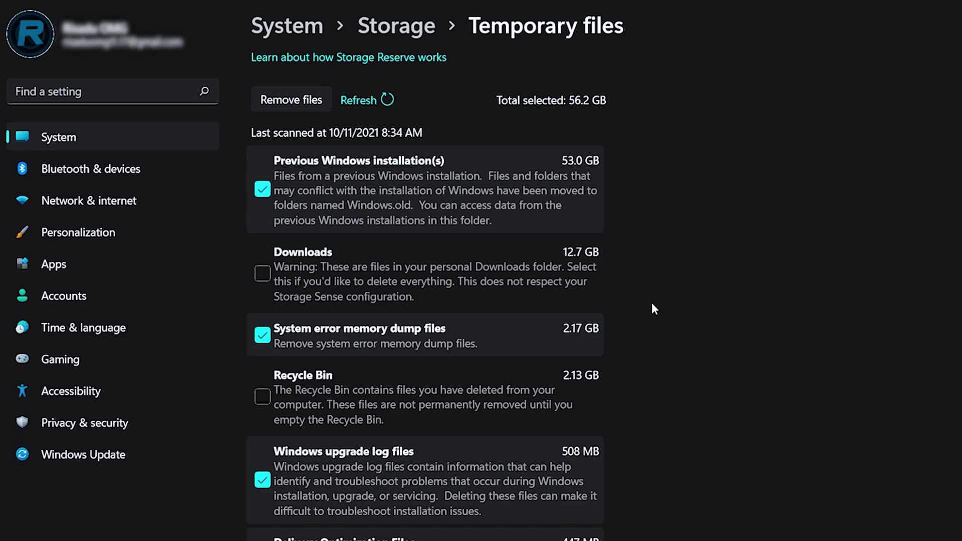
scroll(494, 332, down, 2)
scroll(282, 295, down, 3)
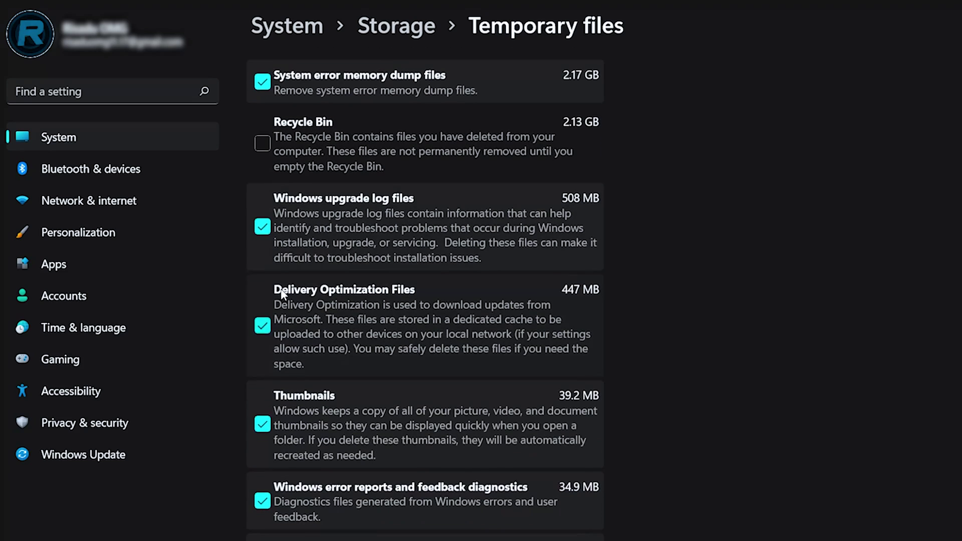
click(261, 145)
scroll(378, 359, down, 5)
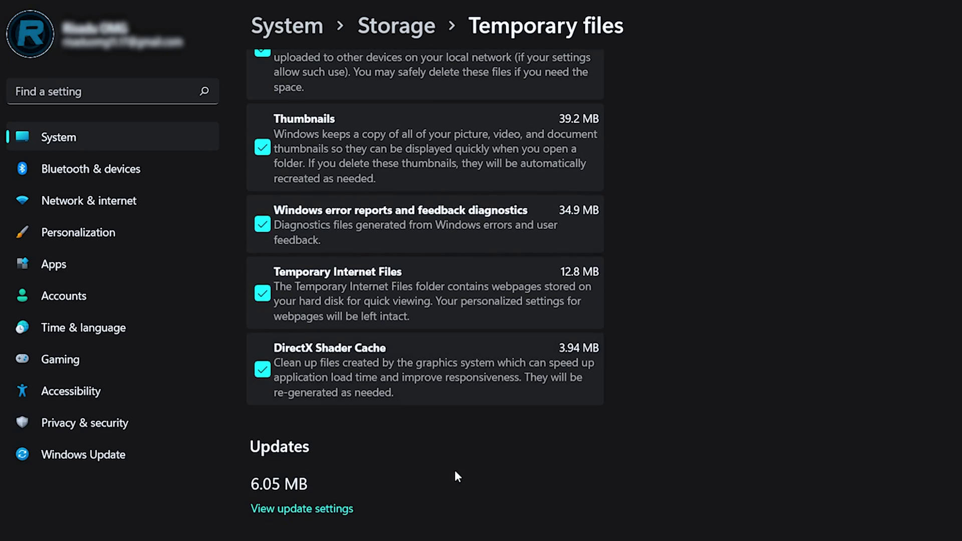
scroll(455, 470, up, 10)
scroll(455, 470, up, 1)
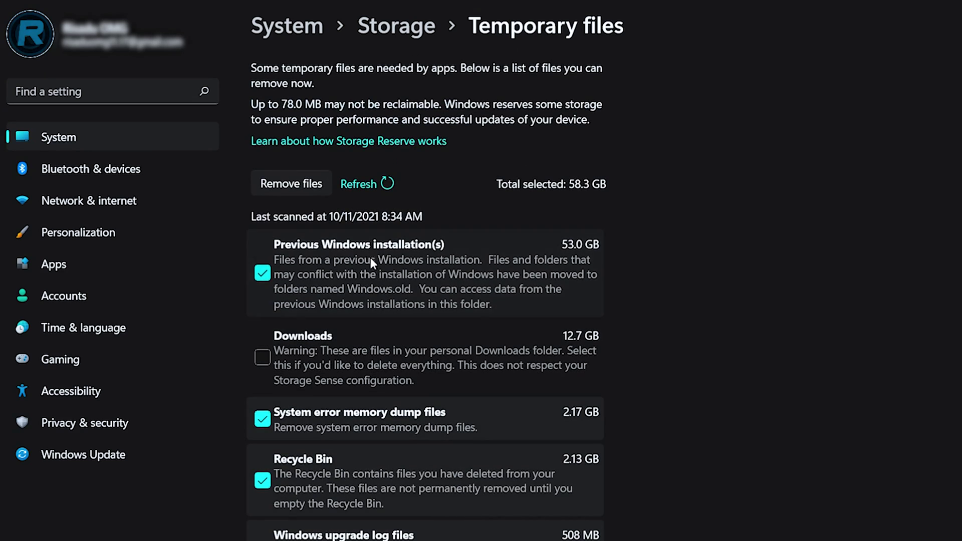
Step: Remove the selected 58.3 GB of temporary files and return to Storage
click(275, 184)
click(546, 338)
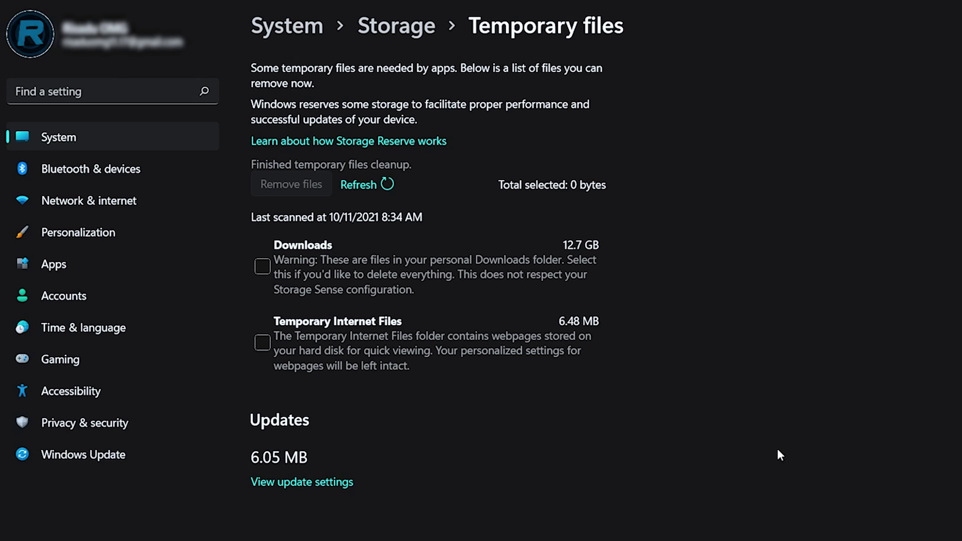
click(392, 25)
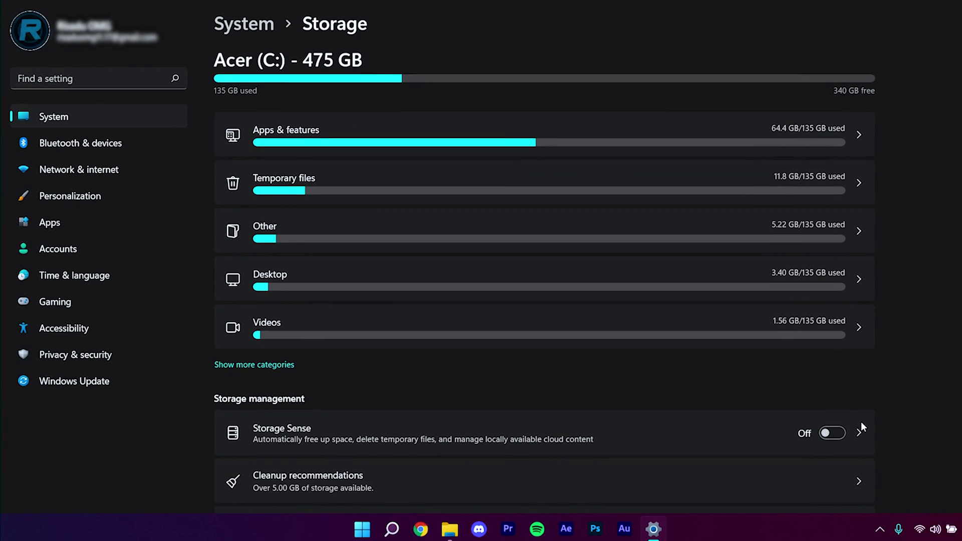
Step: Open Cleanup recommendations and expand the Large or unused files list
scroll(895, 425, down, 5)
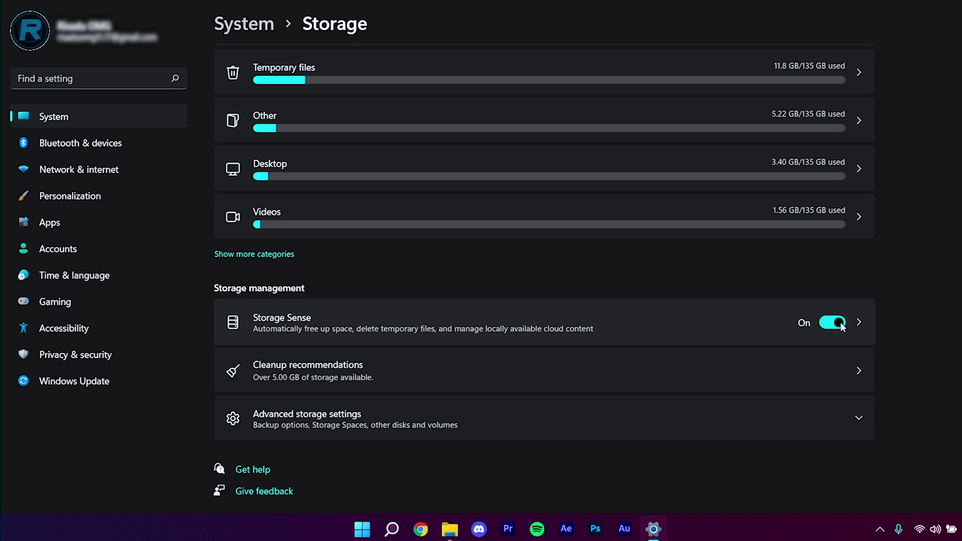
click(395, 377)
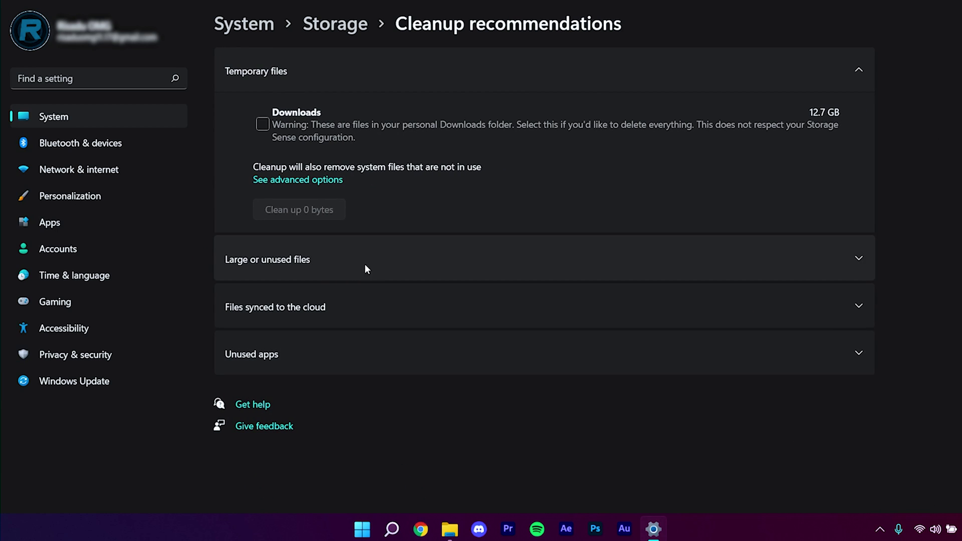
click(381, 263)
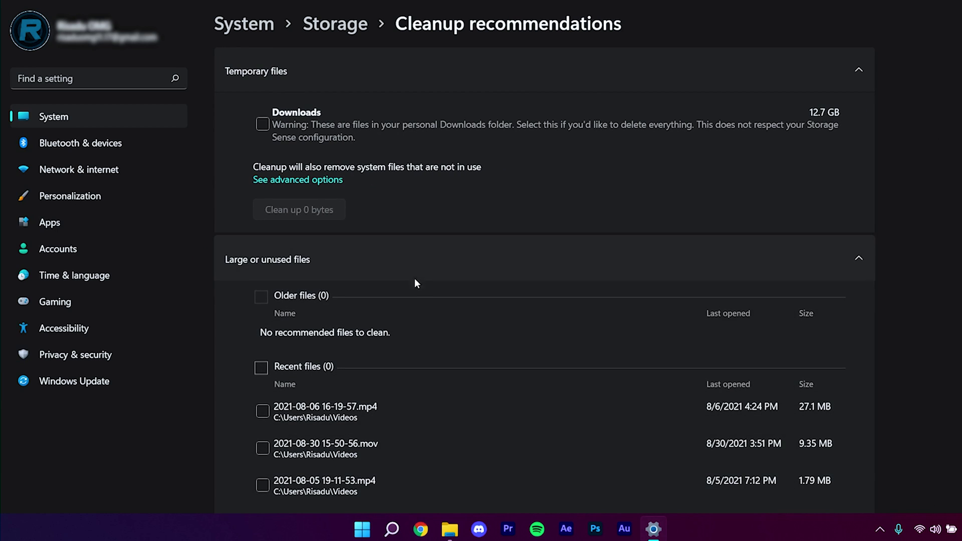
scroll(528, 324, down, 3)
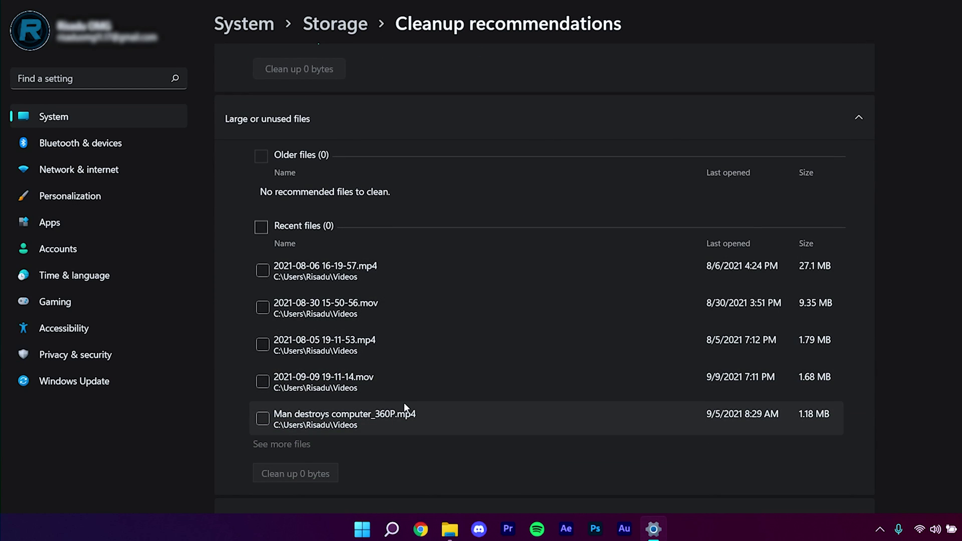
Step: Tick all five recent video files and permanently clean up the 41.1 MB
click(263, 271)
click(263, 308)
click(262, 345)
click(262, 381)
click(262, 418)
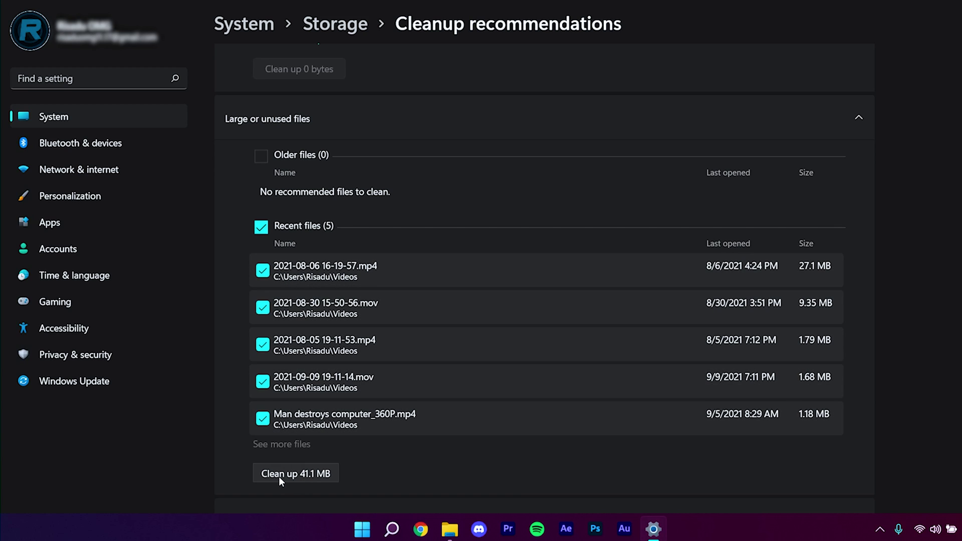
click(279, 477)
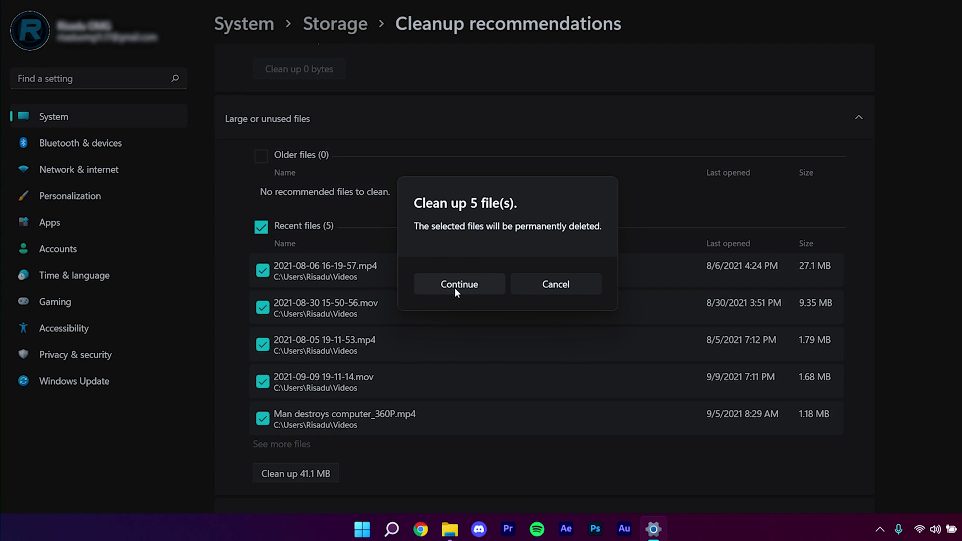
click(455, 288)
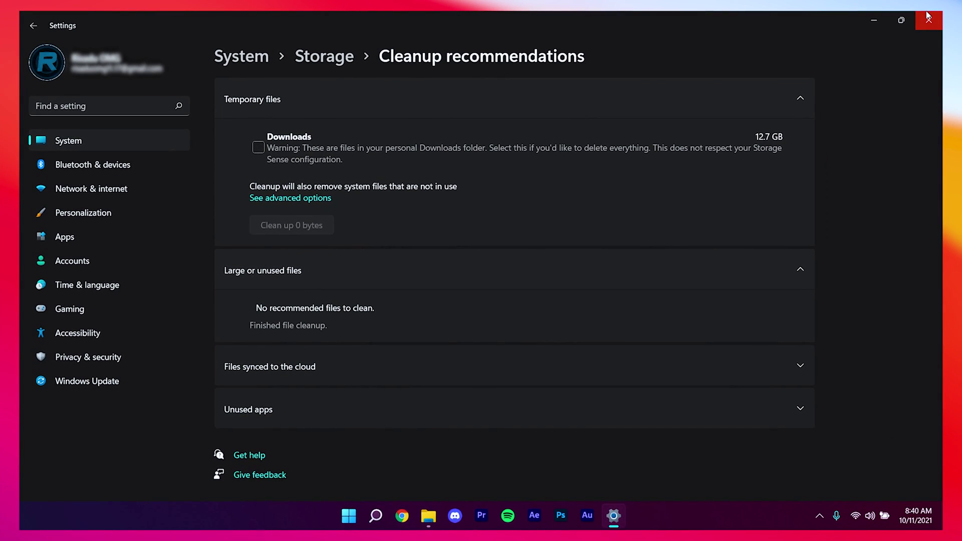
click(928, 18)
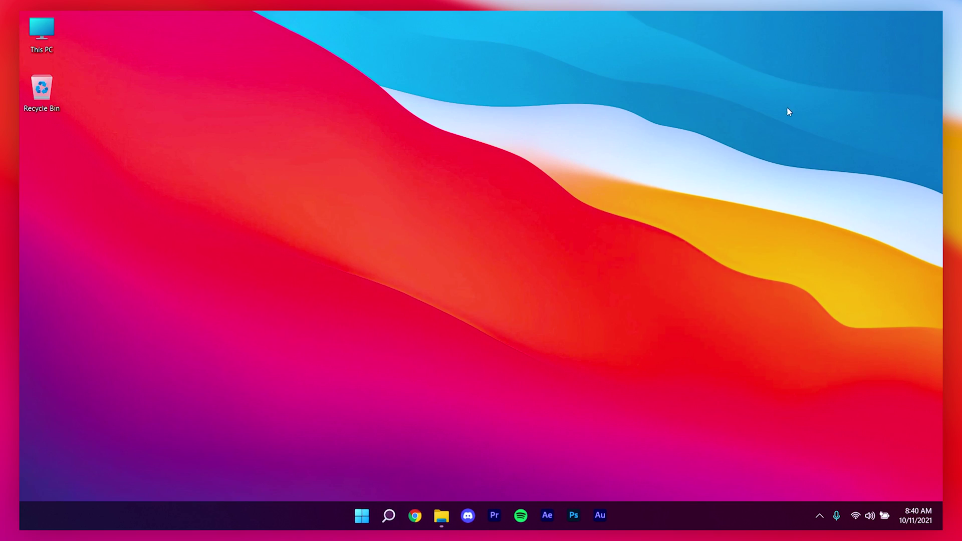
double_click(41, 32)
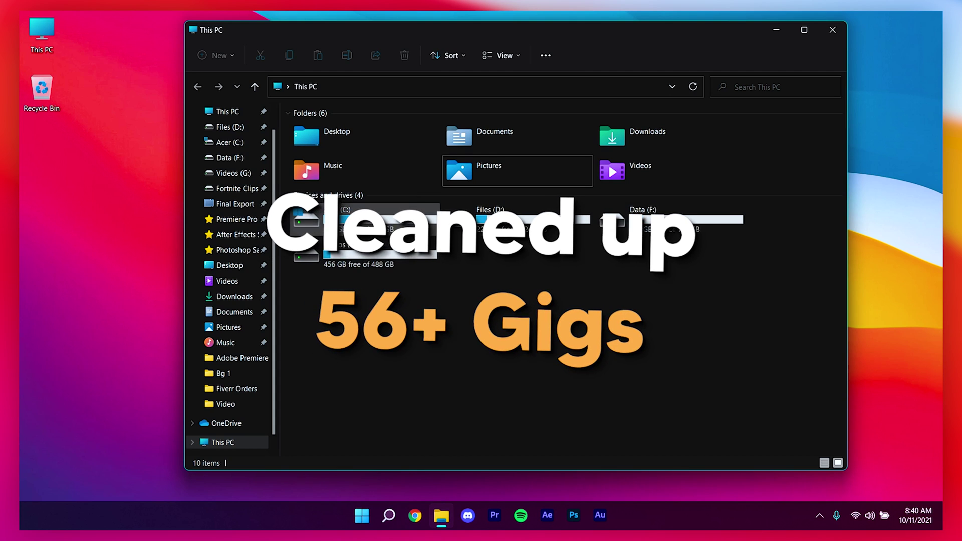
click(833, 30)
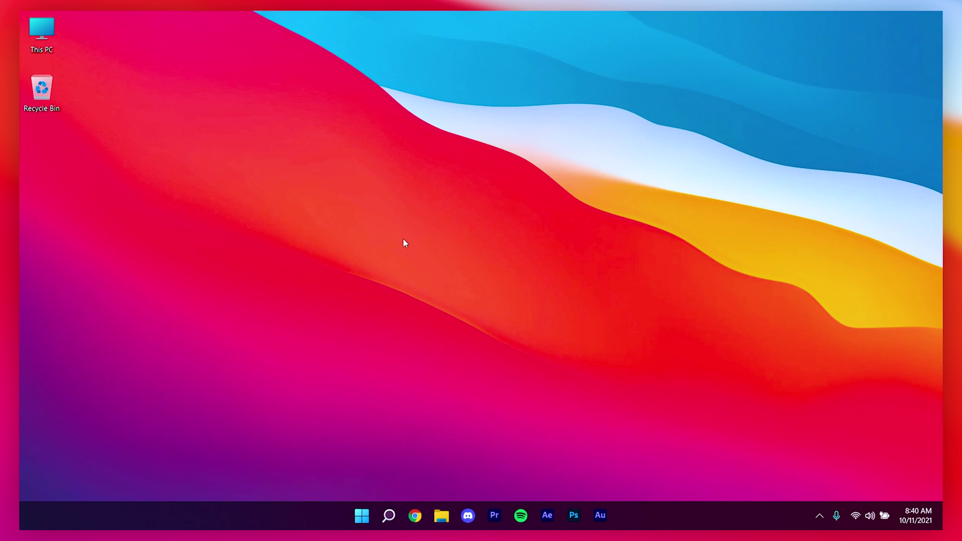